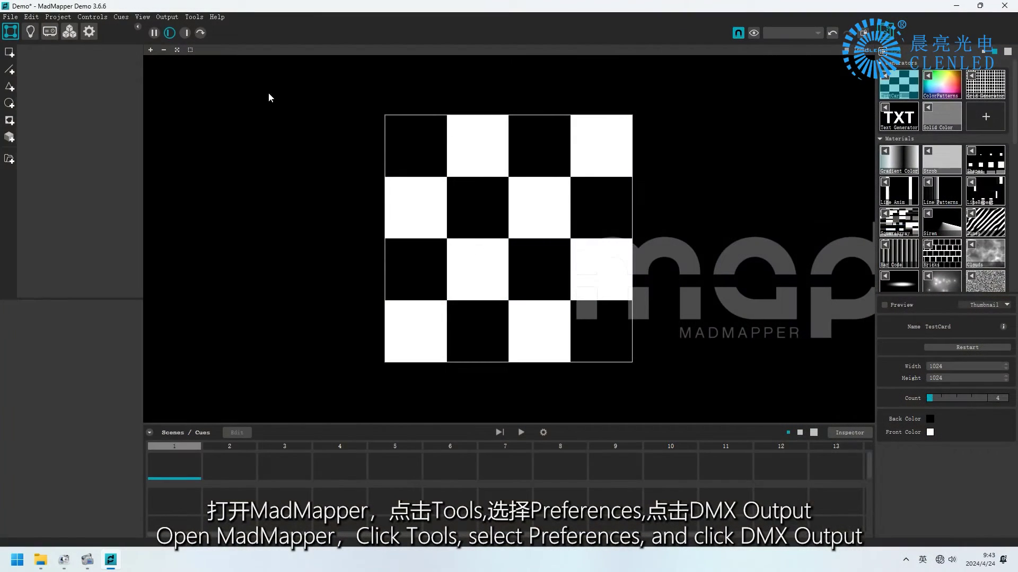
# Confirm ArtNet as the DMX output in Preferences, then add a DMX fixture from the Lights toolbar
pyautogui.click(195, 16)
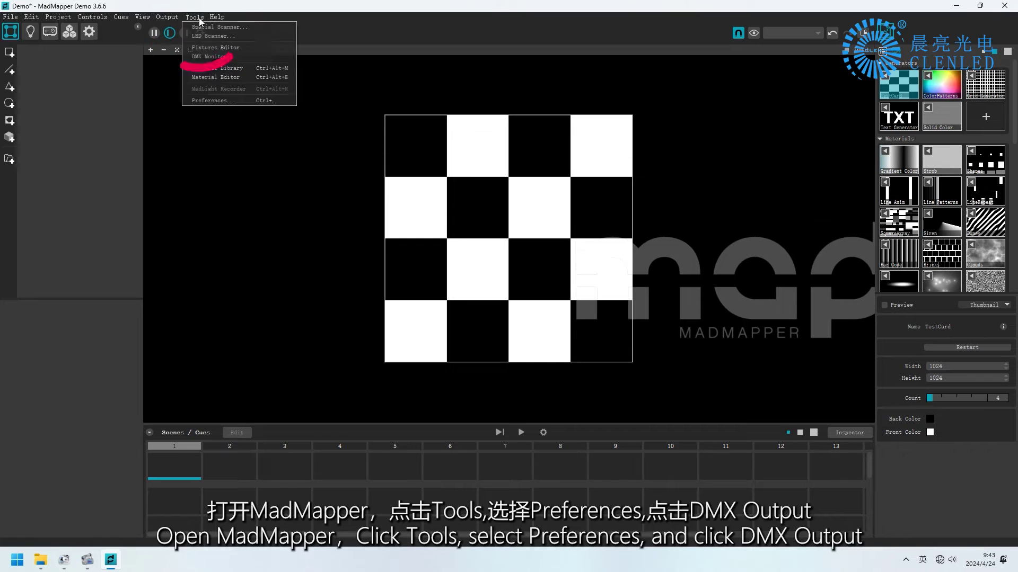
pyautogui.click(214, 99)
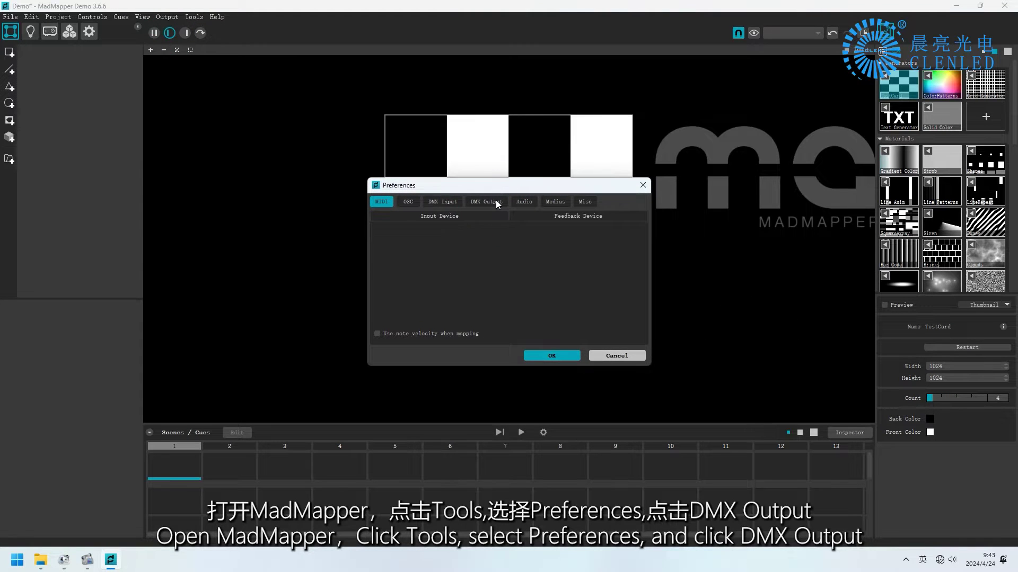
pyautogui.click(497, 204)
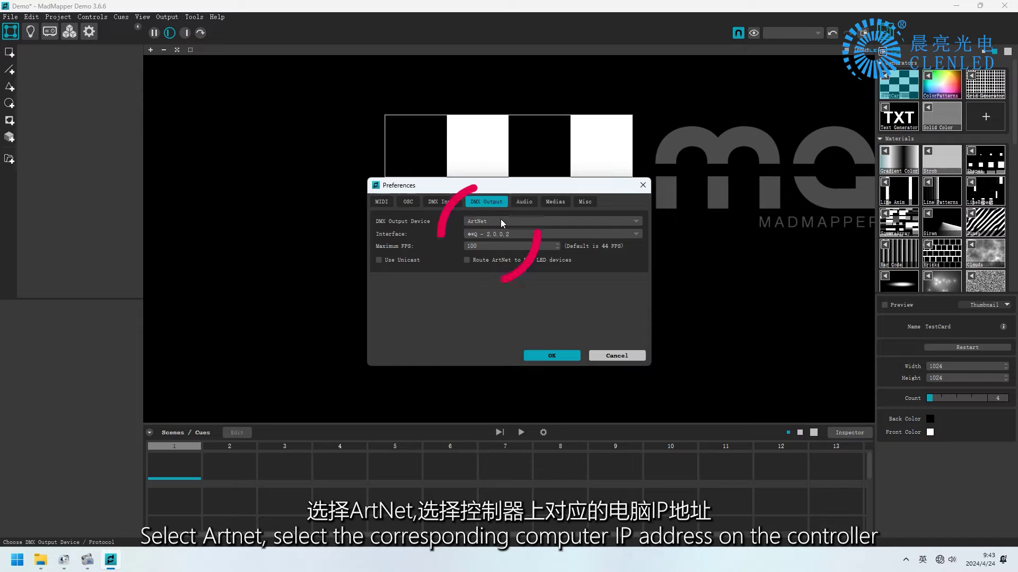
pyautogui.click(555, 356)
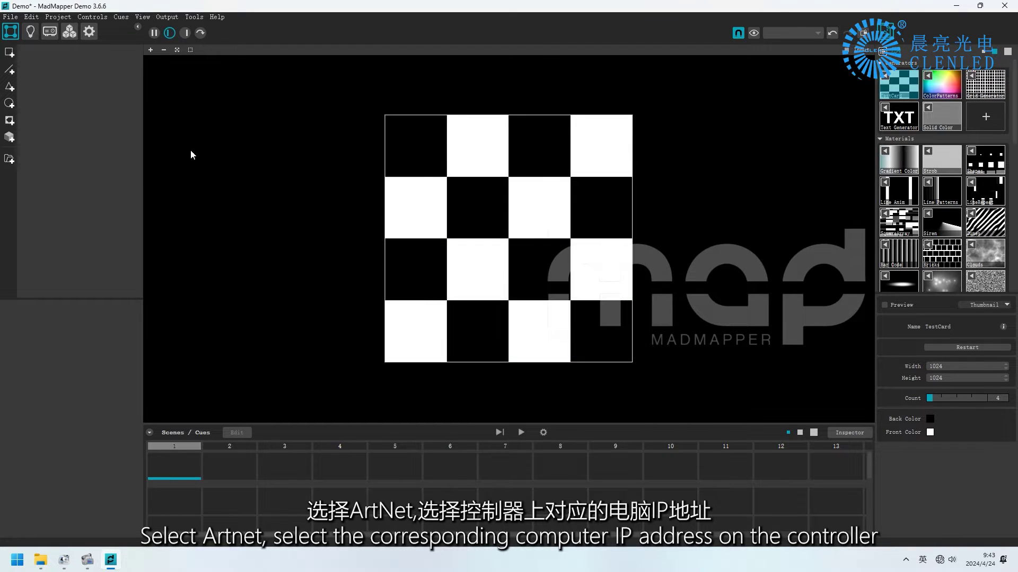
pyautogui.click(30, 31)
pyautogui.click(10, 54)
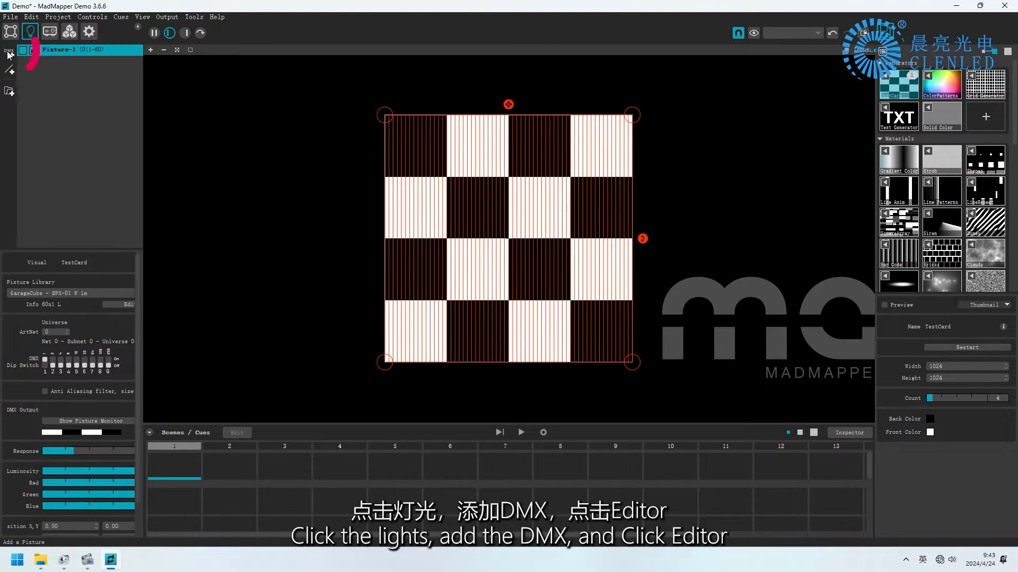
# Create a fixture definition named 1-3 with RGB as the pixel type
pyautogui.click(122, 304)
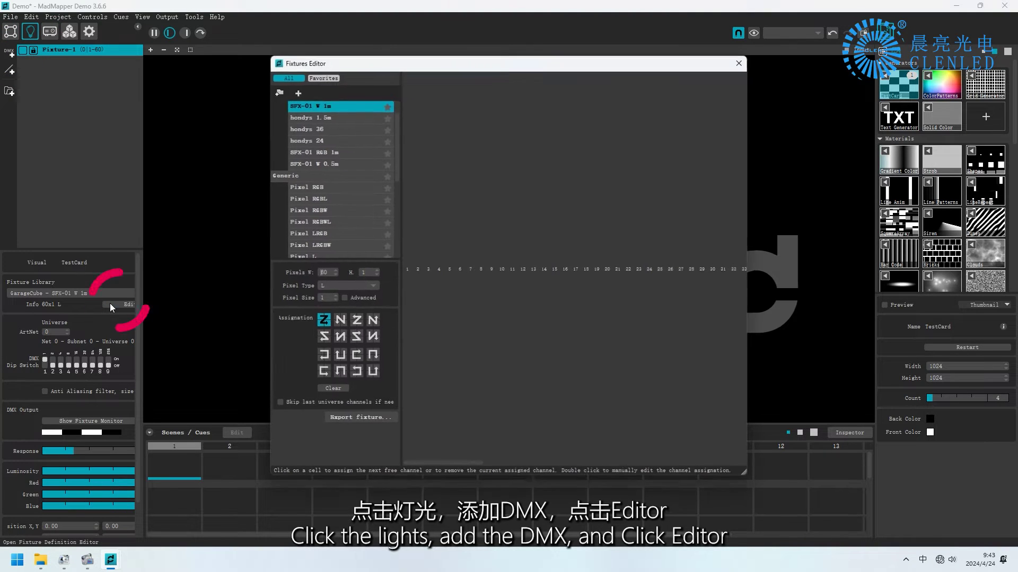
pyautogui.click(298, 92)
pyautogui.write('1-3')
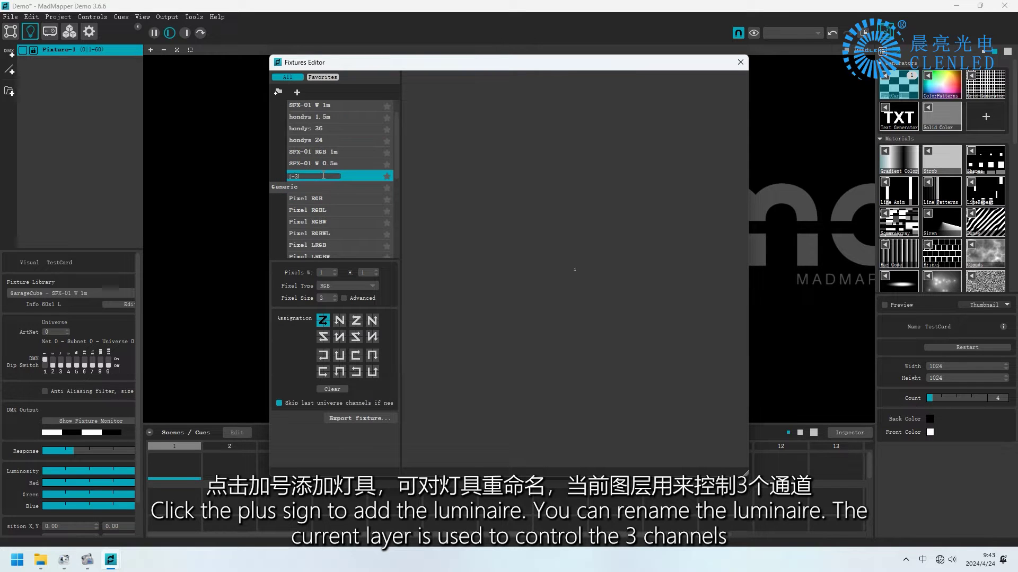
pyautogui.write('3')
pyautogui.press('Return')
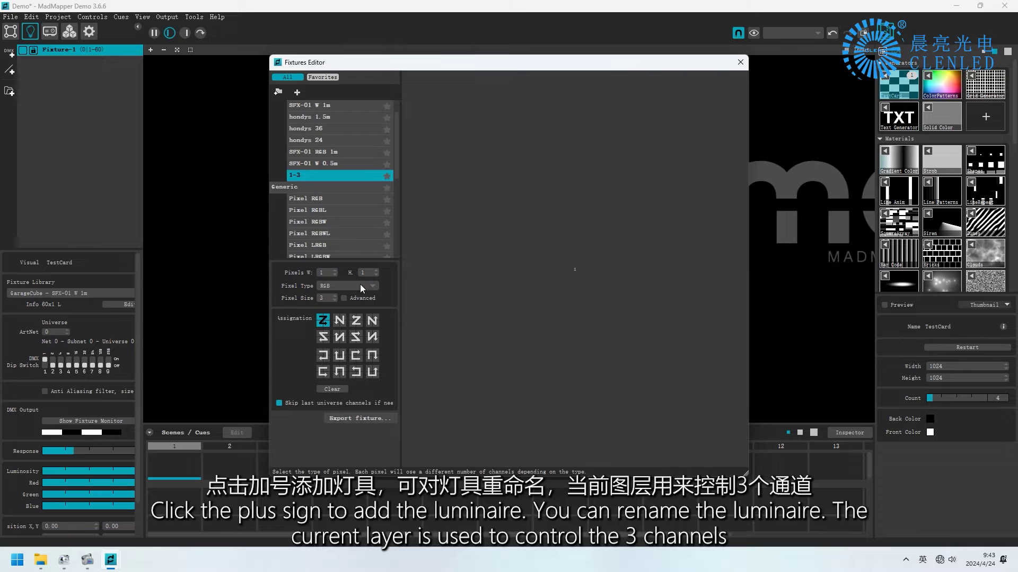
pyautogui.click(360, 286)
pyautogui.click(360, 288)
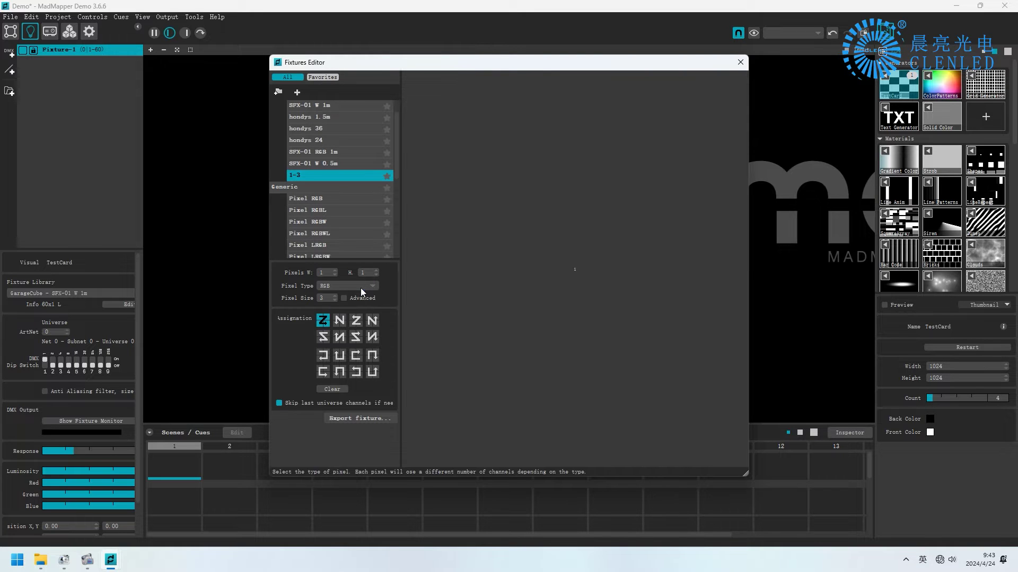
# Add a second fixture definition named 24 with a height of 24 pixels
pyautogui.click(297, 92)
pyautogui.write('24')
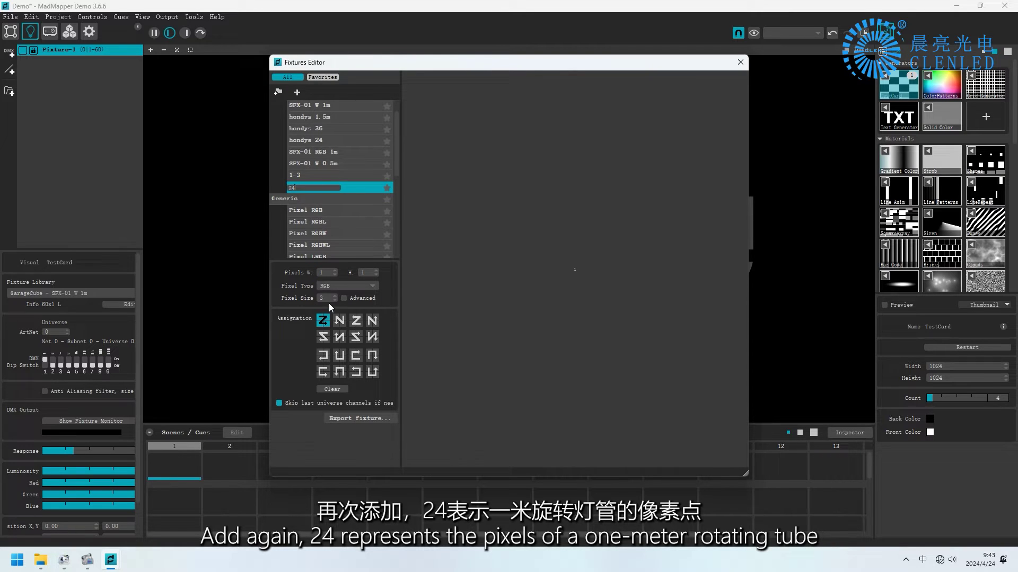
pyautogui.click(367, 272)
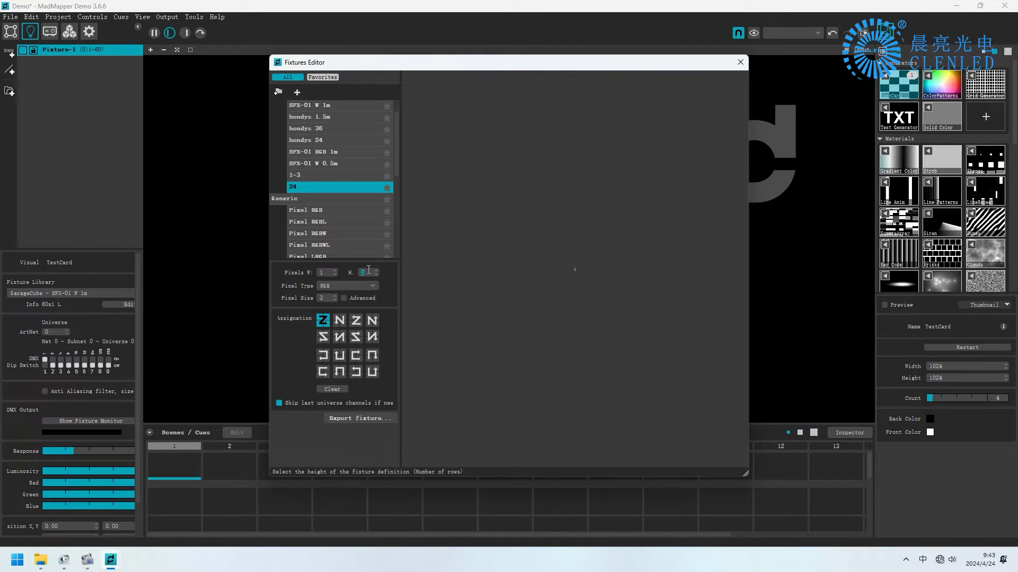
pyautogui.write('24')
pyautogui.press('Return')
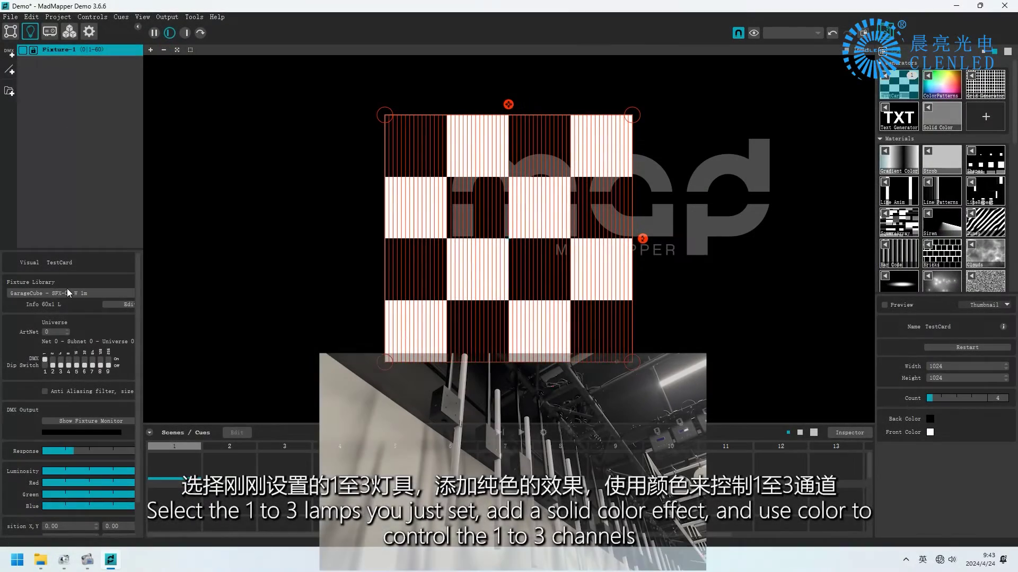
# Give Fixture-1 the 1-3 definition and a black Solid Color, then add Fixture-2 below it
pyautogui.click(71, 294)
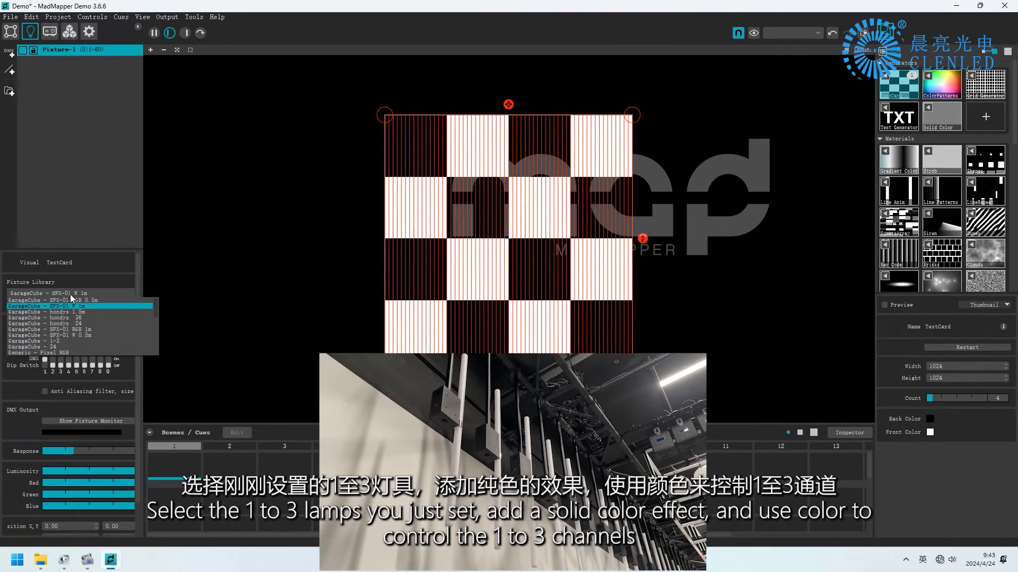
pyautogui.click(59, 340)
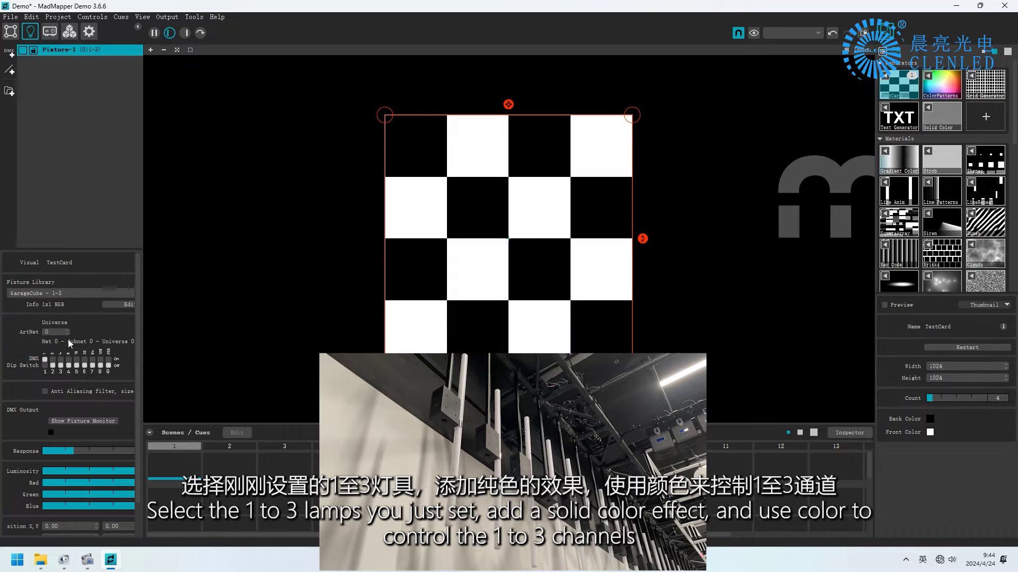
pyautogui.click(942, 120)
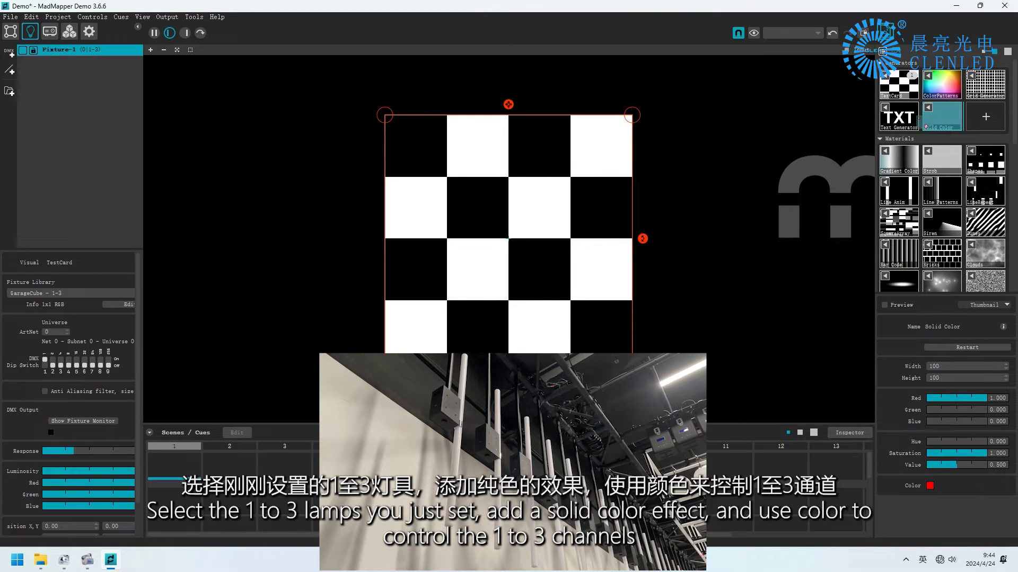
pyautogui.moveTo(752, 161); pyautogui.dragTo(543, 227)
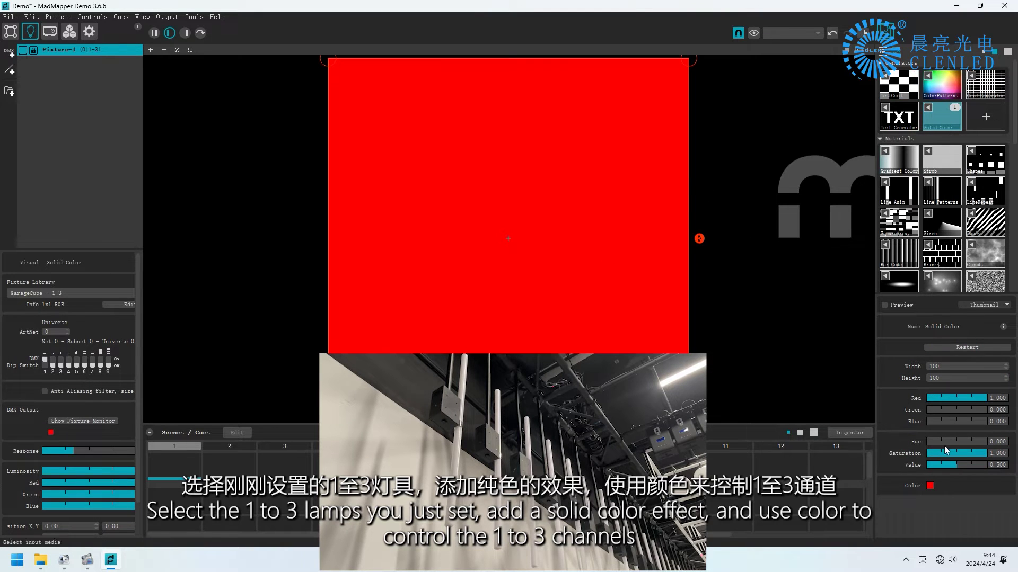
pyautogui.moveTo(986, 399); pyautogui.dragTo(899, 400)
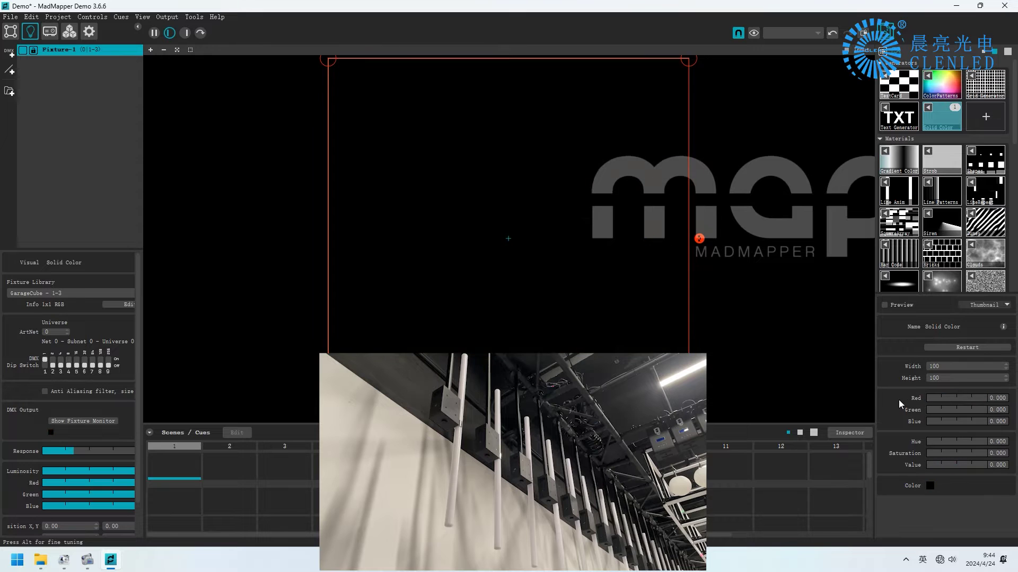
pyautogui.click(13, 54)
pyautogui.moveTo(66, 54); pyautogui.dragTo(75, 72)
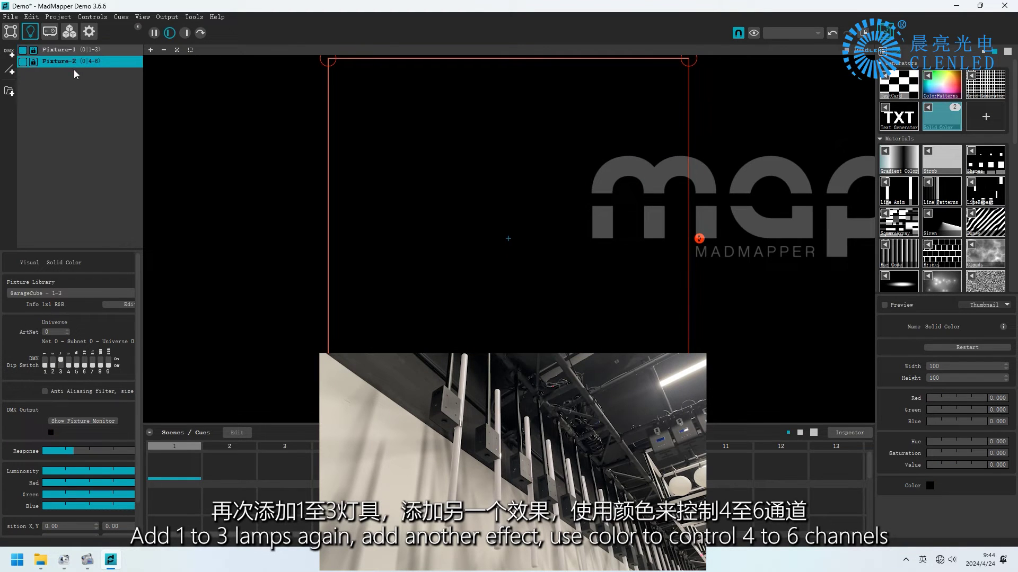
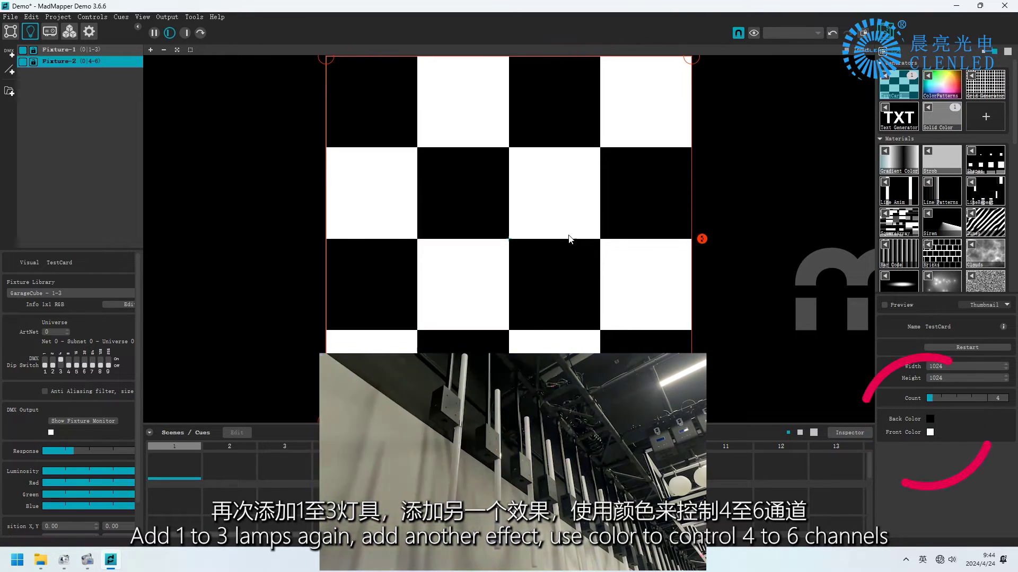
# Set Fixture-2's test card front colour to black in the Select Color dialog
pyautogui.click(930, 433)
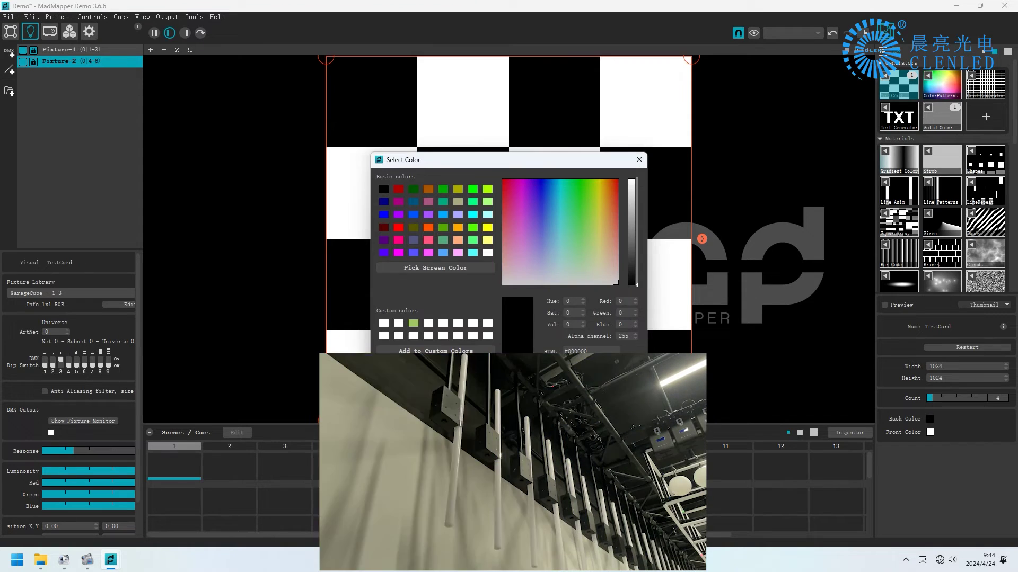
pyautogui.click(385, 189)
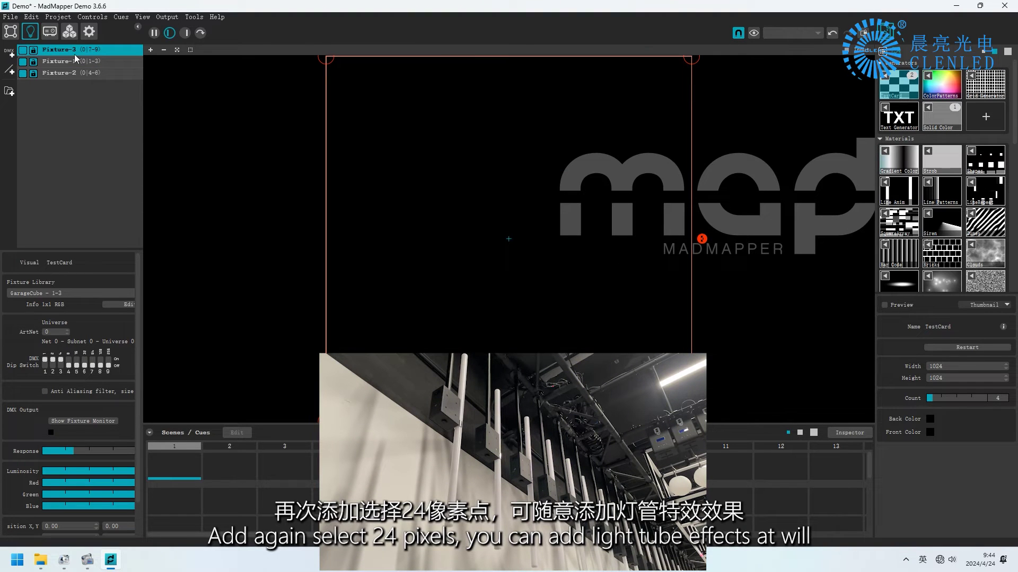
# Add Fixture-3 with the GarageCube - 24 definition and apply the Shapes effect to it
pyautogui.click(12, 53)
pyautogui.click(74, 294)
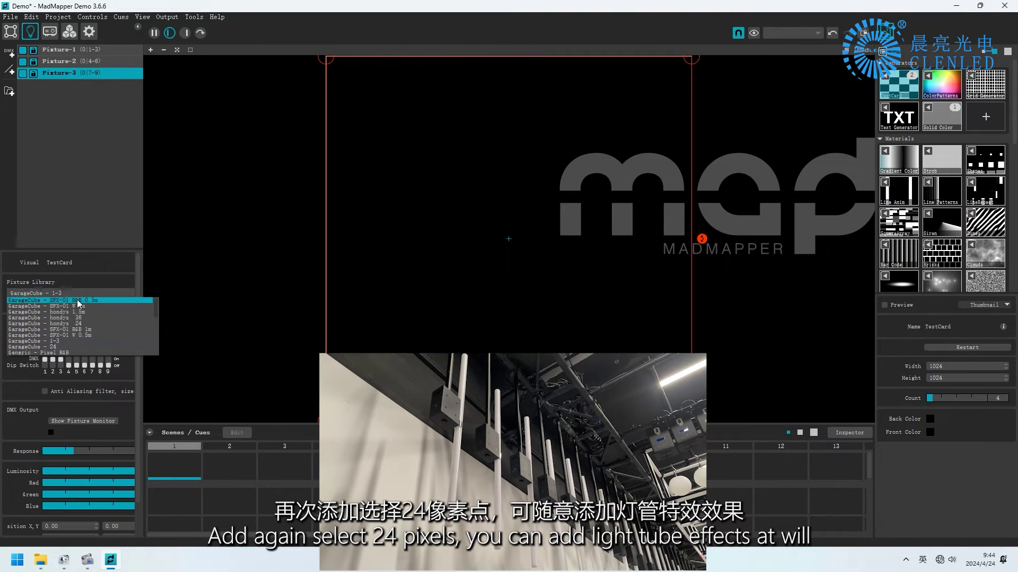
pyautogui.click(63, 348)
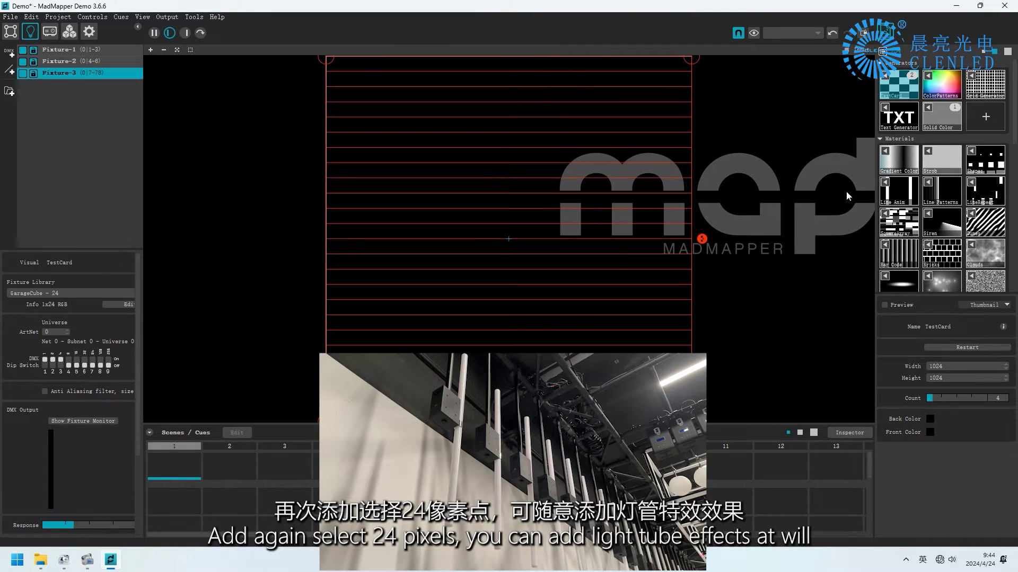
pyautogui.doubleClick(986, 159)
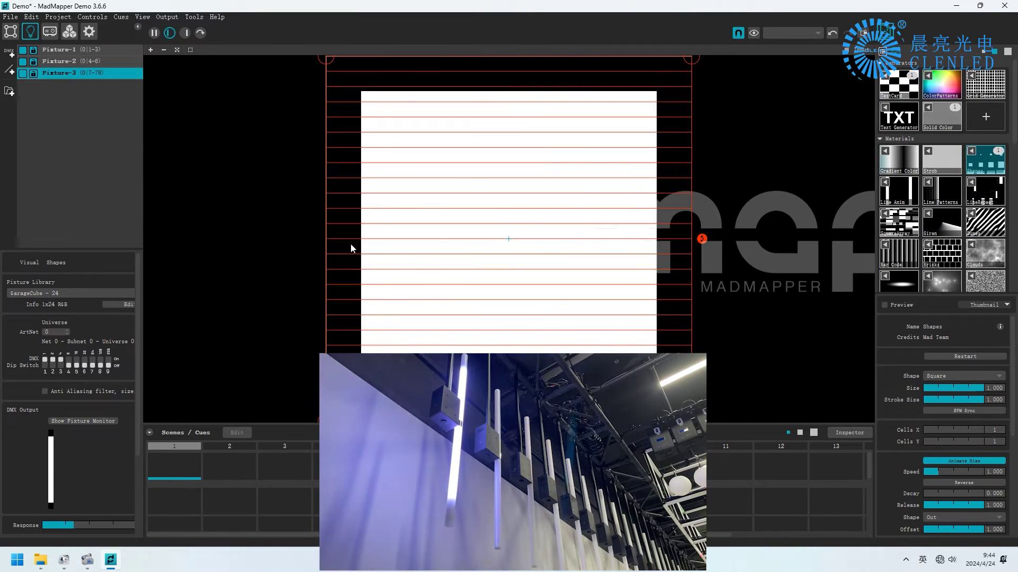
# Raise Fixture-1's solid colour blue level and show the Fixture Monitor's live DMX values
pyautogui.click(104, 49)
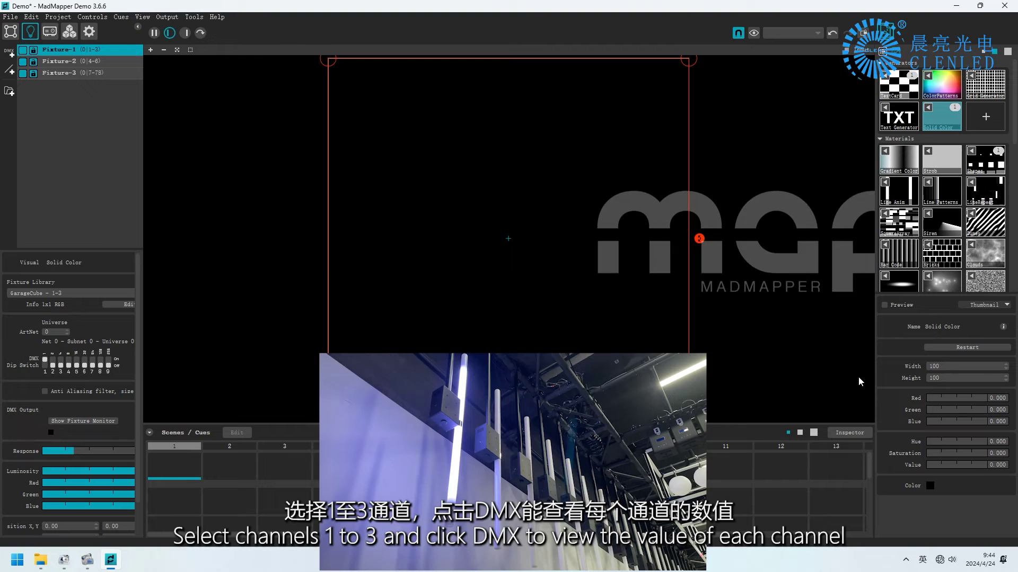
pyautogui.click(936, 421)
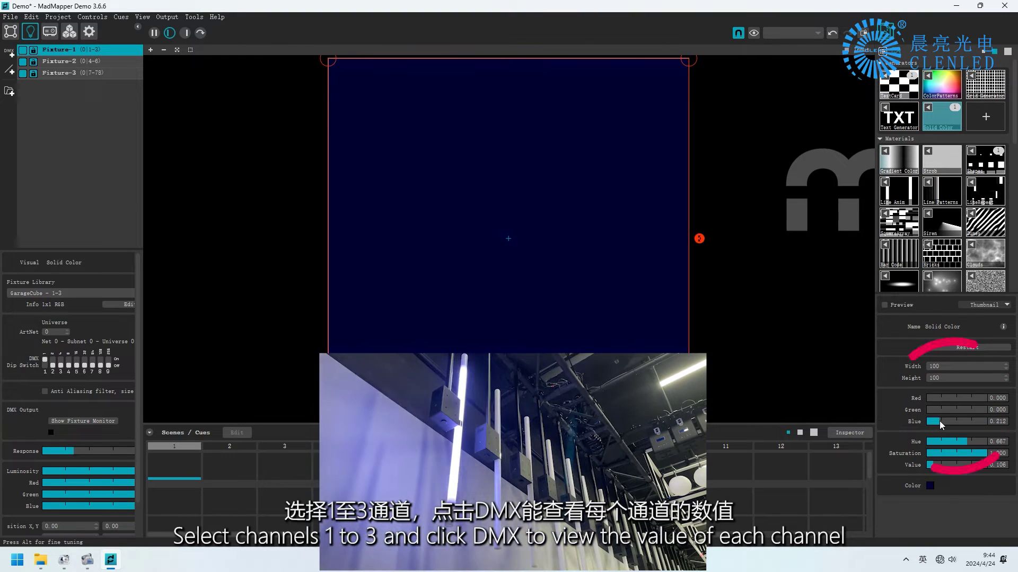
pyautogui.click(83, 421)
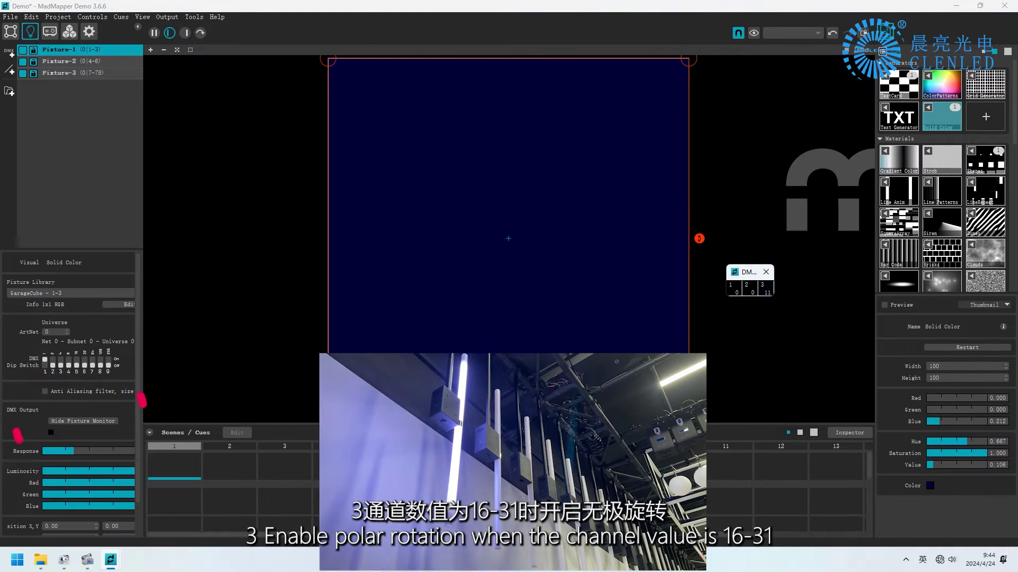
pyautogui.moveTo(934, 421); pyautogui.dragTo(944, 423)
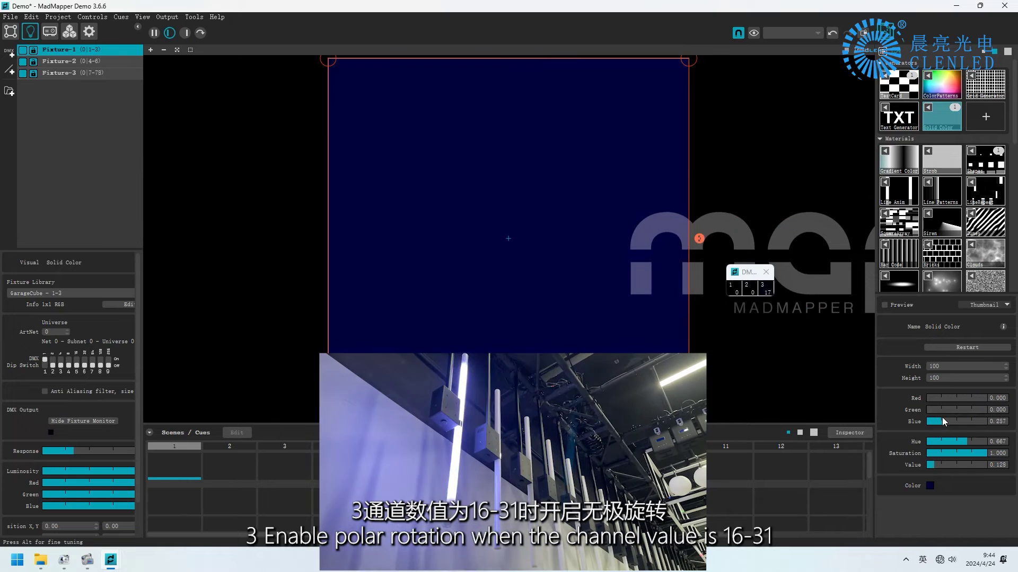
# Select Fixture-2 and set its test card back colour in the Select Color dialog
pyautogui.click(88, 61)
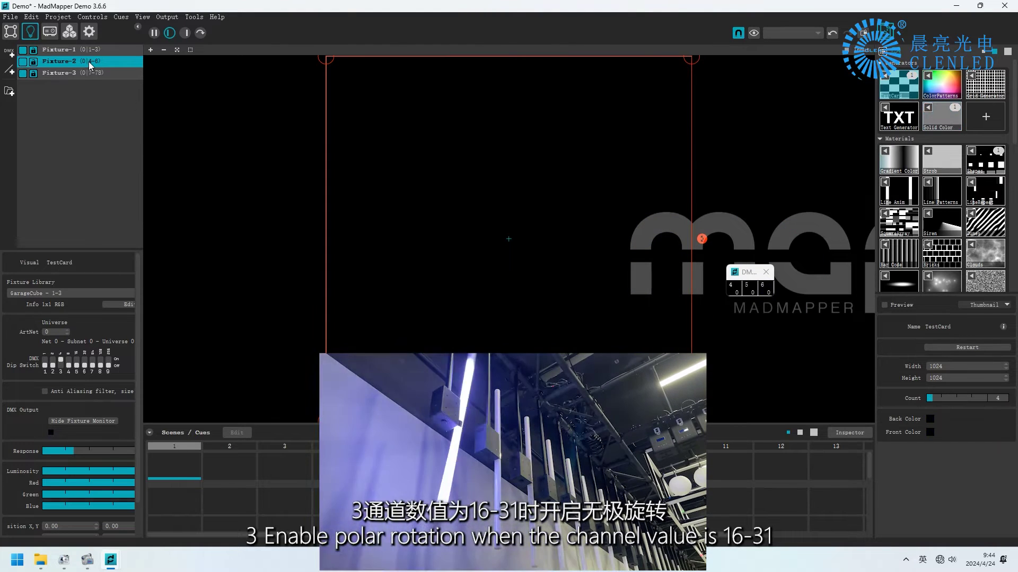
pyautogui.click(931, 420)
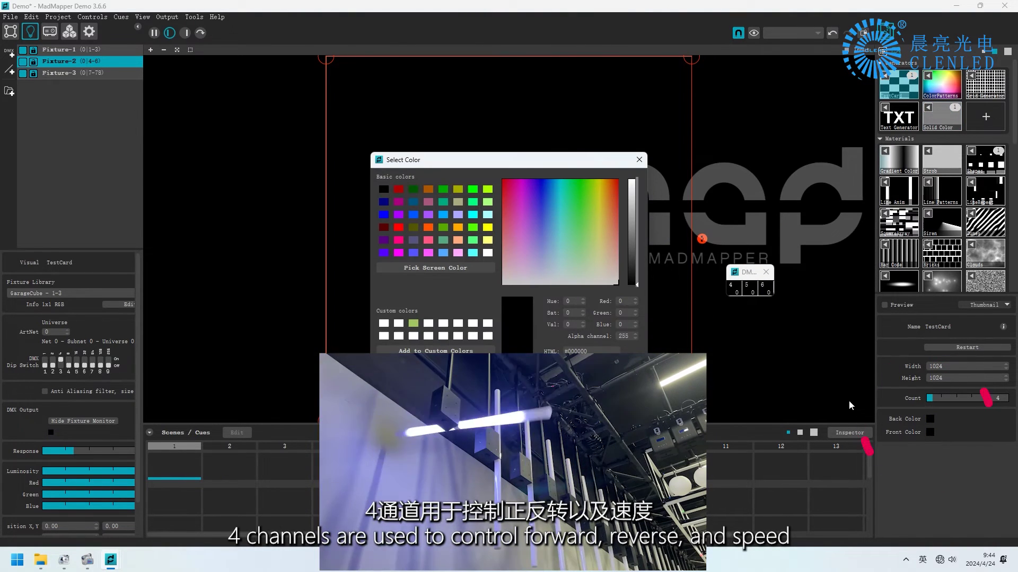
pyautogui.click(621, 301)
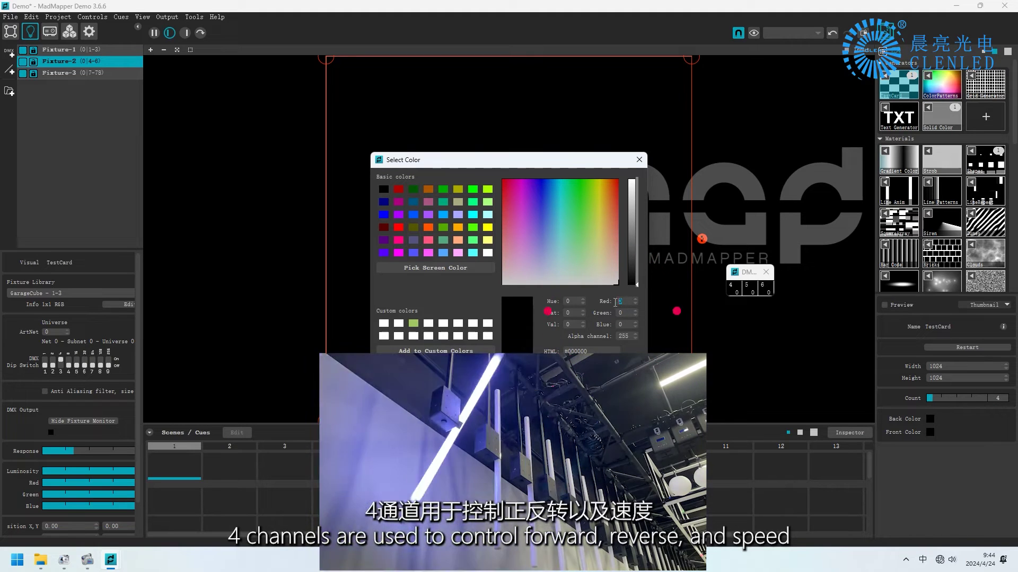
pyautogui.write('100')
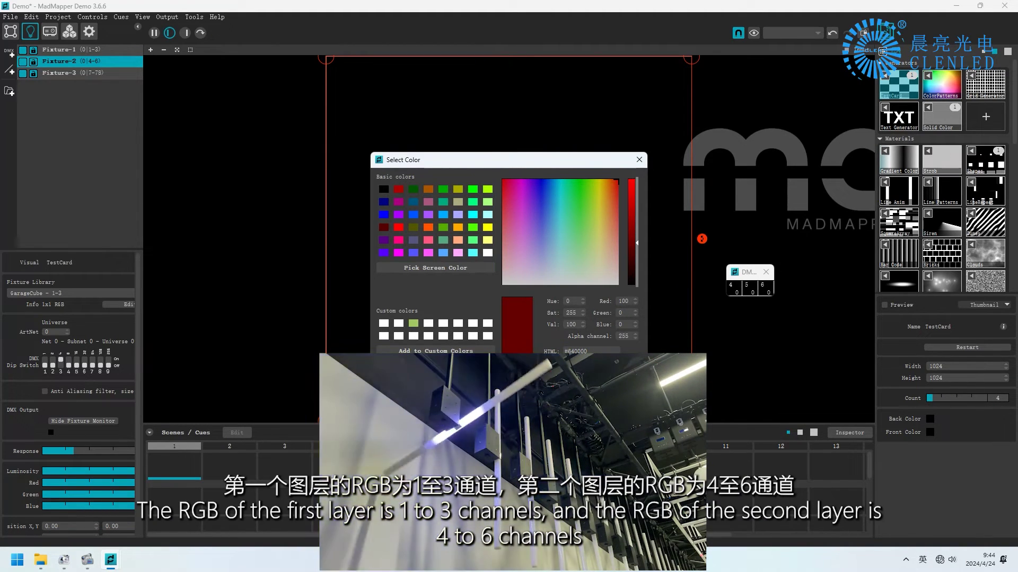
pyautogui.press('Return')
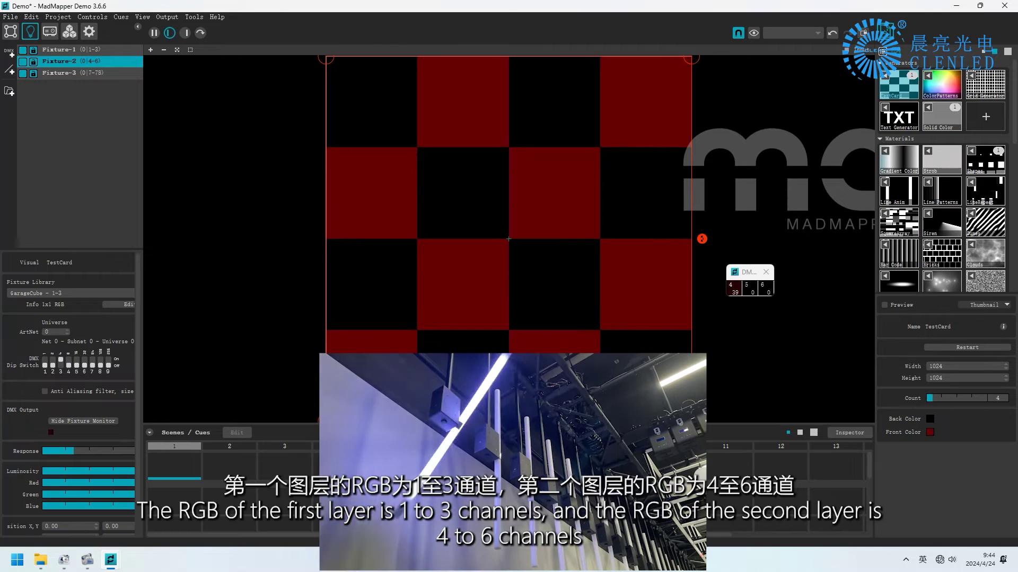
# Brighten Fixture-2's test card front colour to a red of 222
pyautogui.click(931, 432)
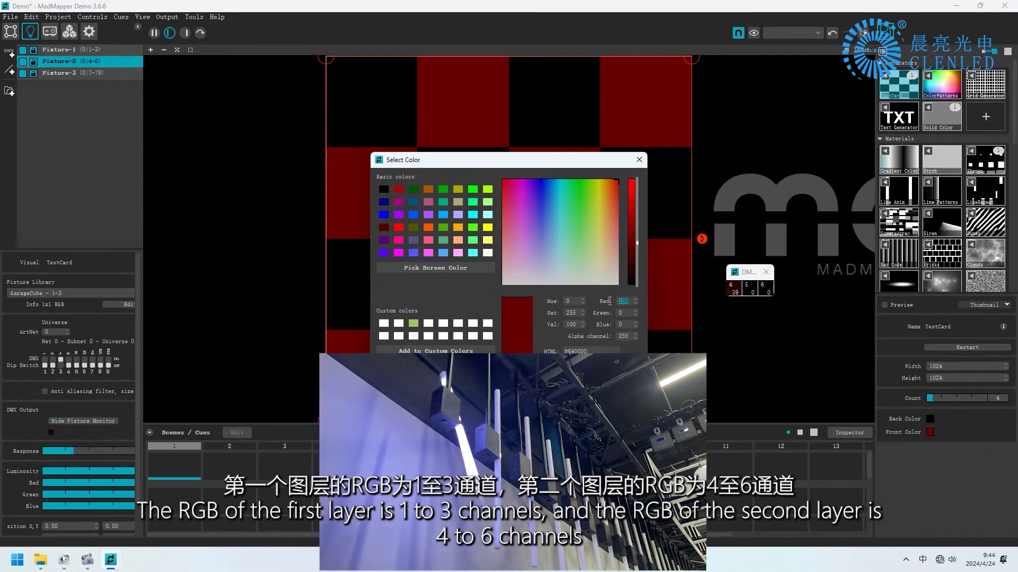
pyautogui.moveTo(635, 241); pyautogui.dragTo(631, 192)
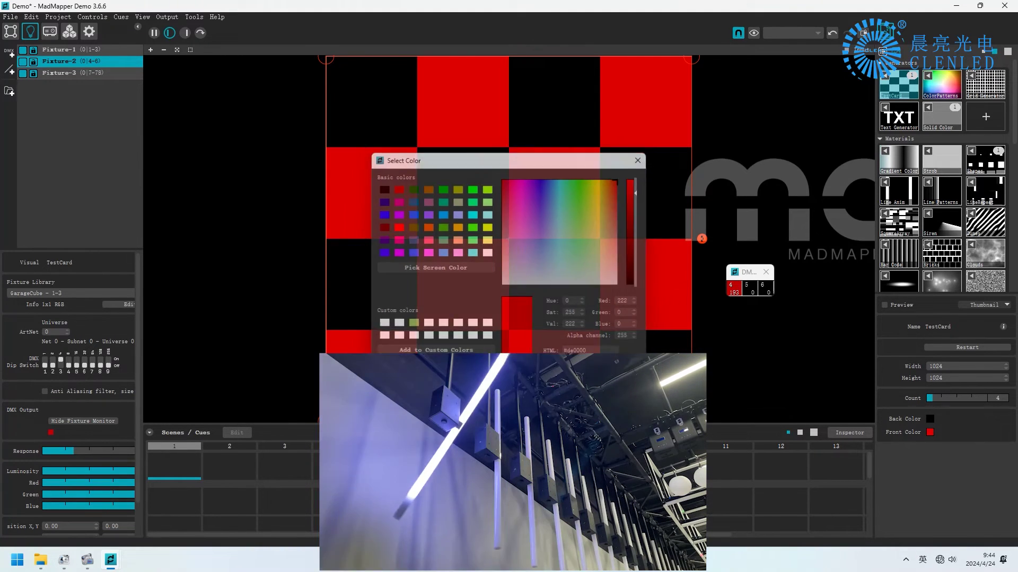
pyautogui.press('Return')
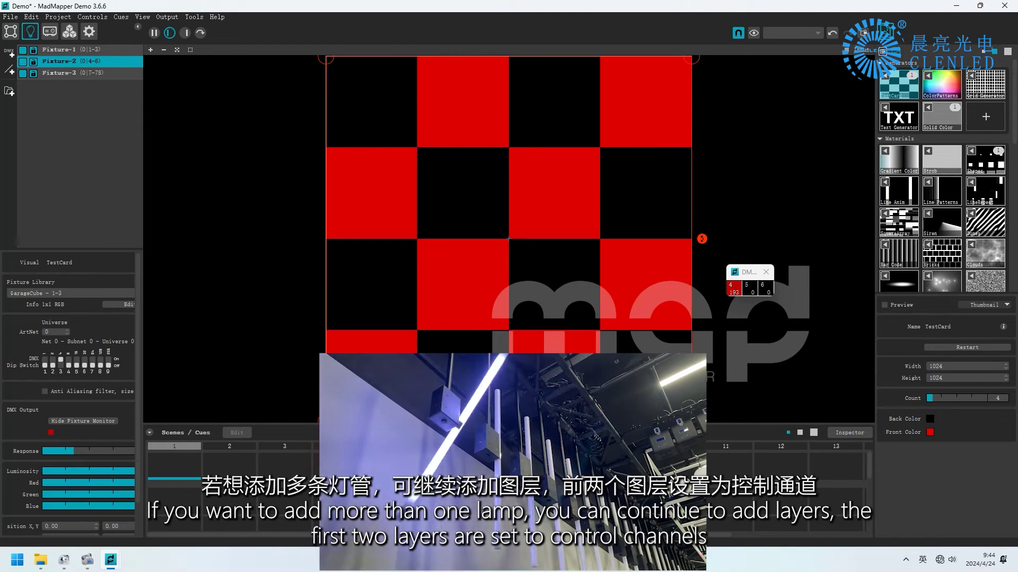
# Add Fixture-4 at the end of the list as a 1x1 RGB GarageCube fixture (channels 79-81)
pyautogui.click(89, 125)
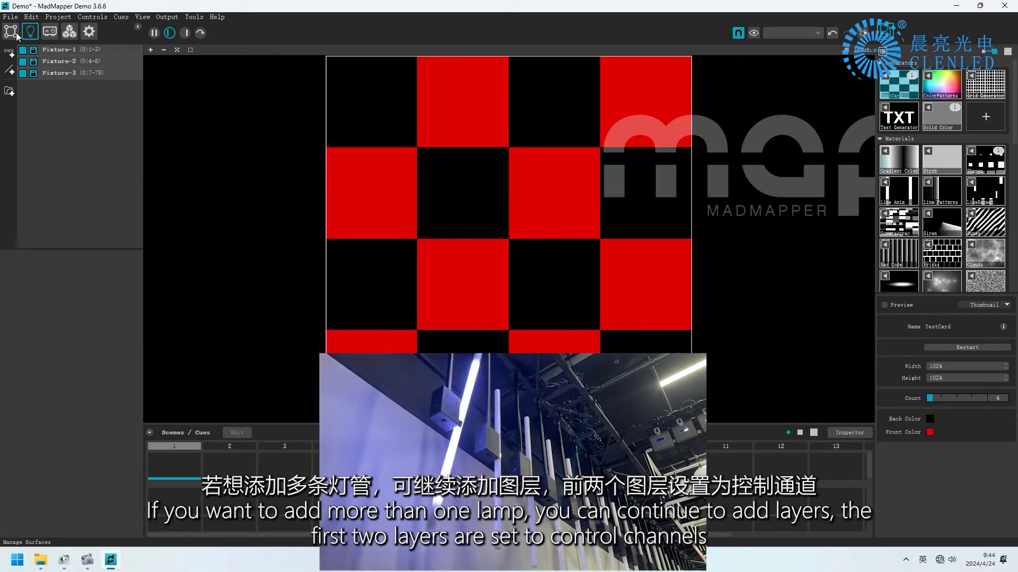
pyautogui.hotkey('ctrl', 'v')
pyautogui.moveTo(62, 51); pyautogui.dragTo(60, 90)
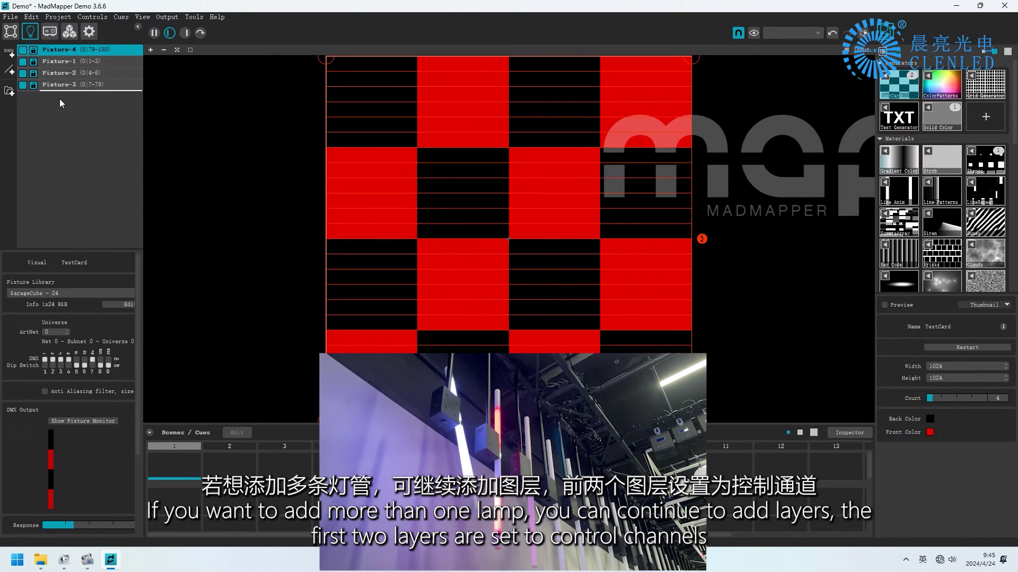
pyautogui.click(94, 294)
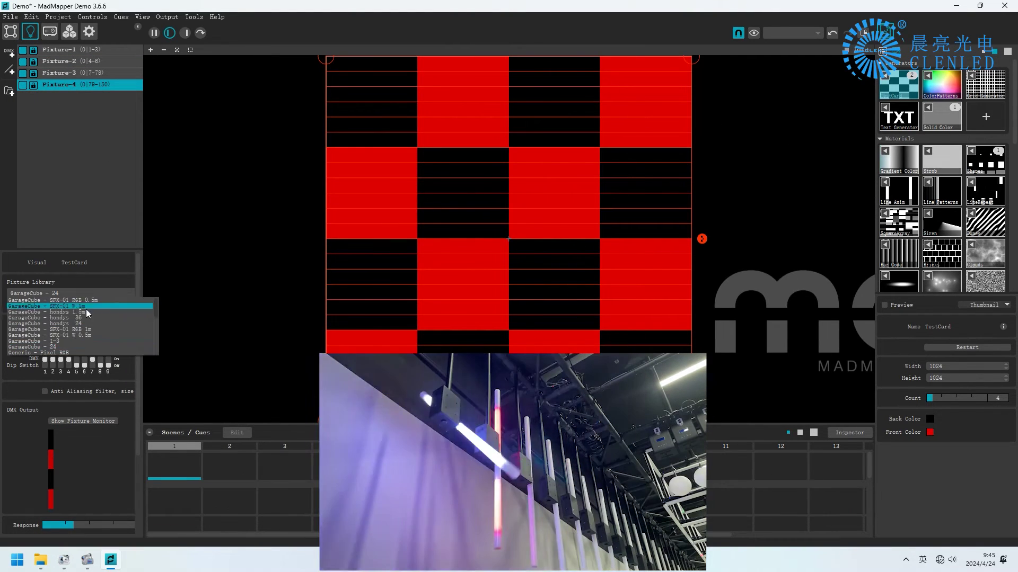
pyautogui.click(86, 309)
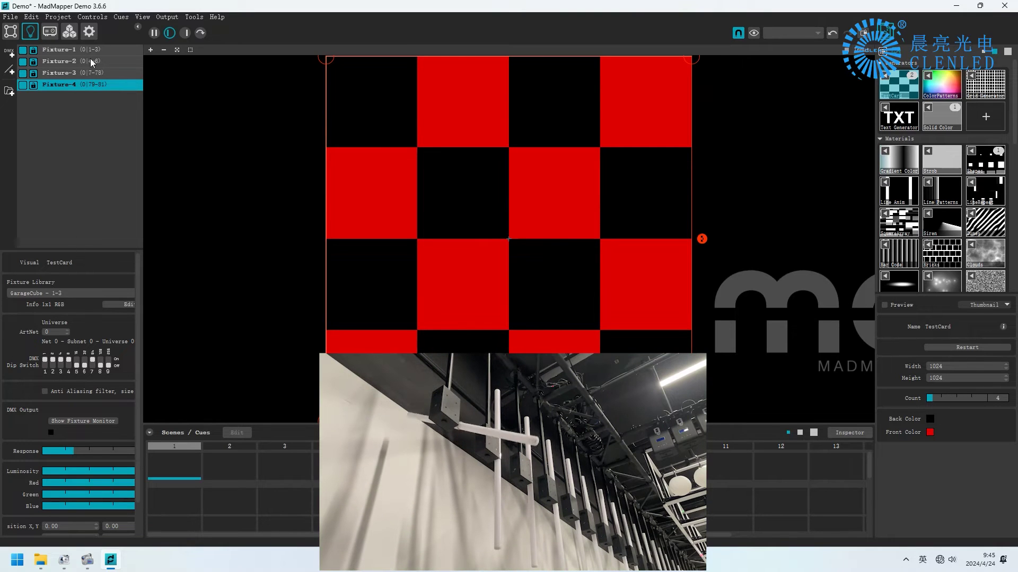
# Add Fixture-5 (channels 82-84) and Fixture-6 as a 24-pixel GarageCube 24 tube (85-156)
pyautogui.click(11, 54)
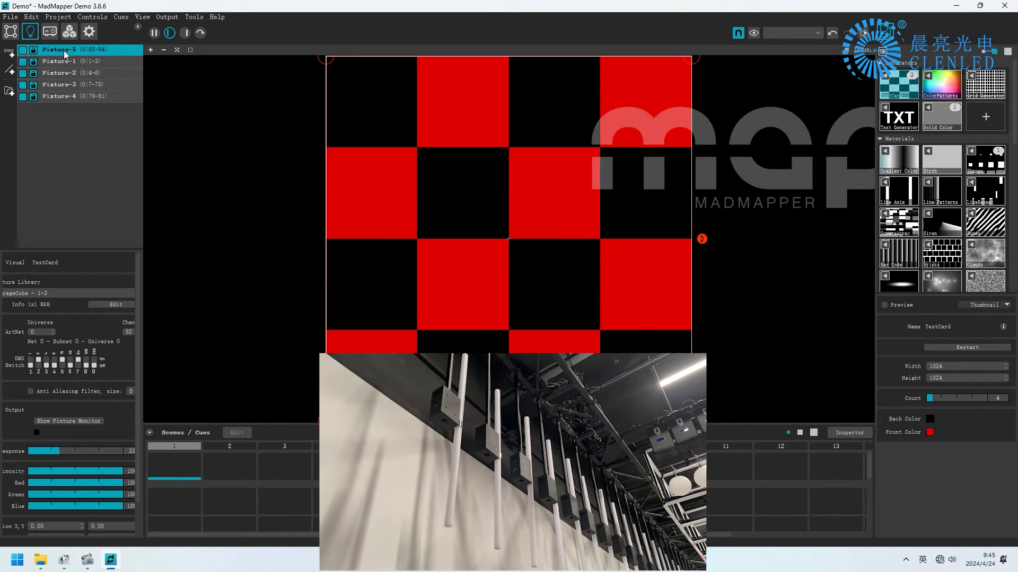
pyautogui.moveTo(27, 110); pyautogui.dragTo(26, 102)
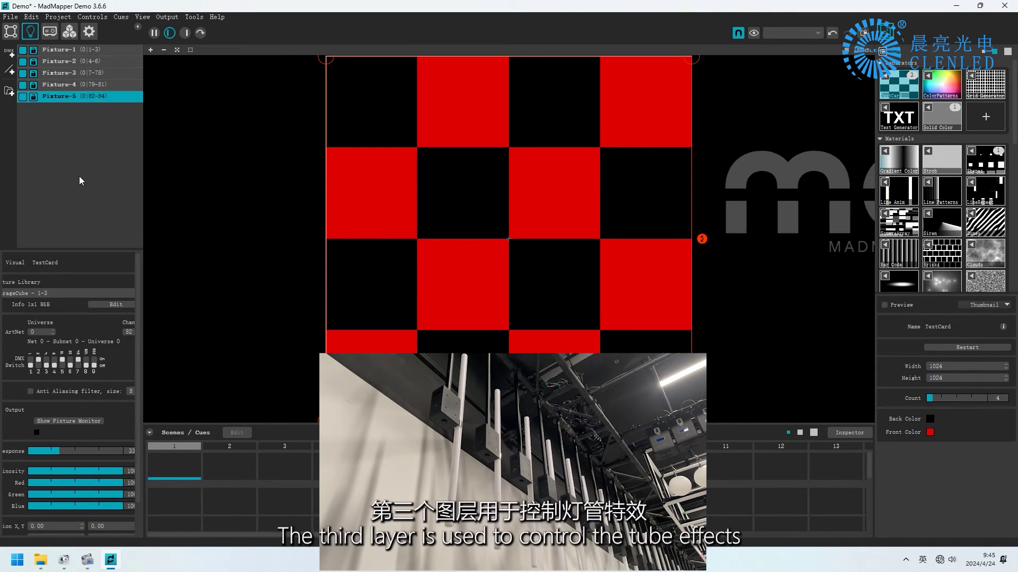
pyautogui.click(12, 54)
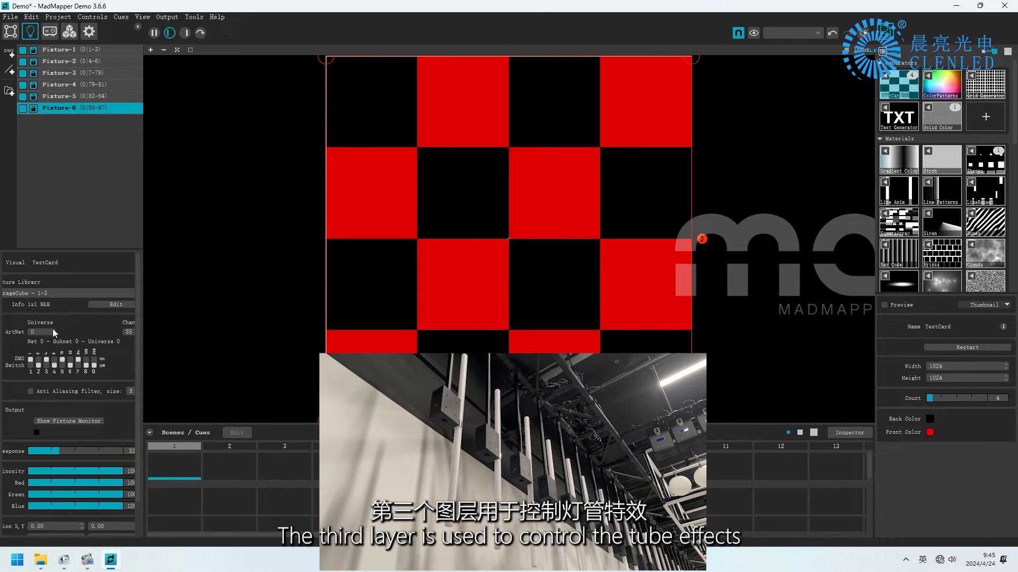
pyautogui.click(65, 294)
pyautogui.click(64, 347)
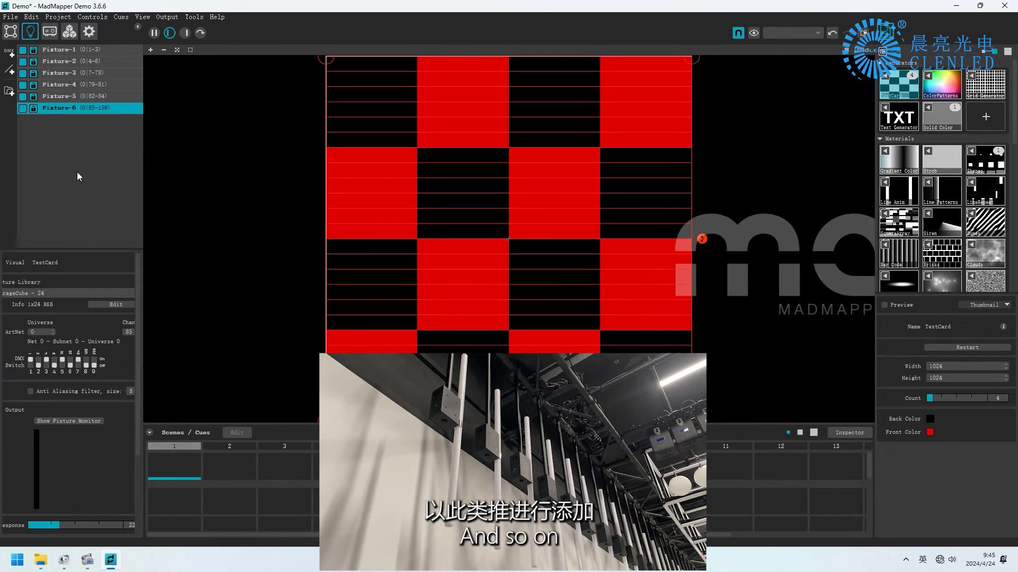
pyautogui.click(90, 84)
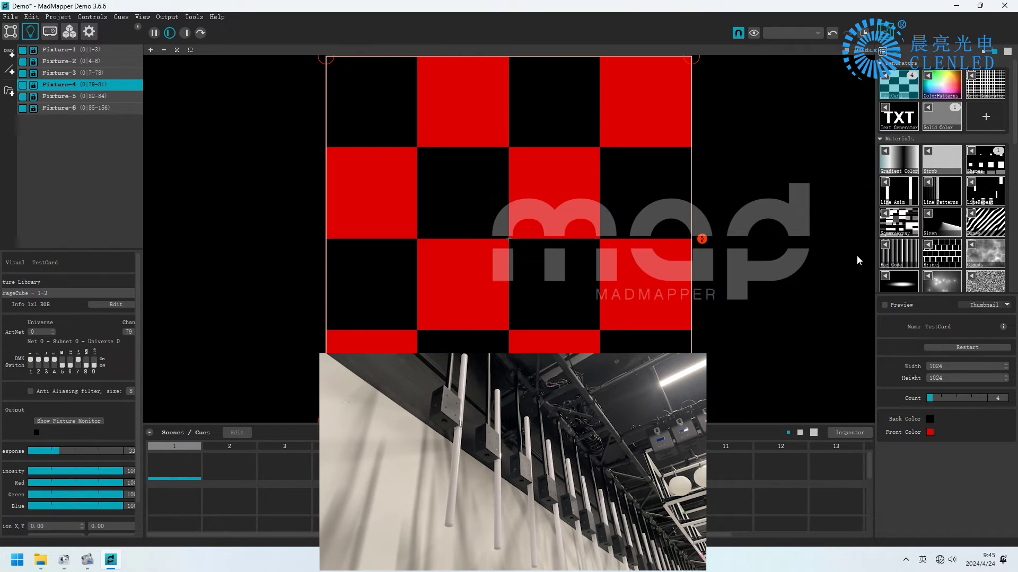
# Assign Solid Color to Fixture-4, TestCard to Fixture-5 and Shapes to Fixture-6
pyautogui.moveTo(941, 117); pyautogui.dragTo(718, 185)
pyautogui.moveTo(579, 227); pyautogui.dragTo(578, 225)
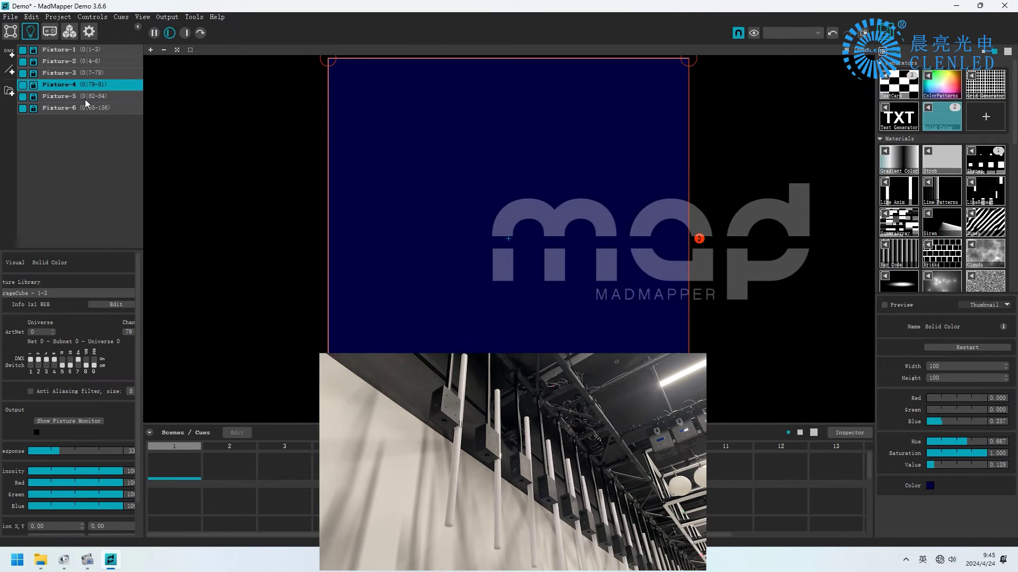
pyautogui.click(85, 96)
pyautogui.click(898, 84)
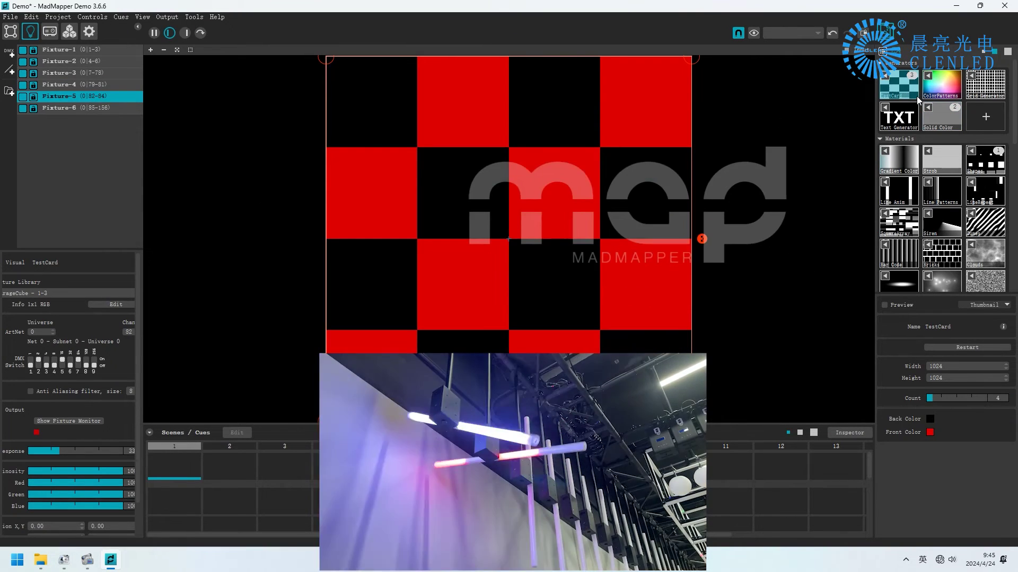
pyautogui.moveTo(898, 87); pyautogui.dragTo(594, 209)
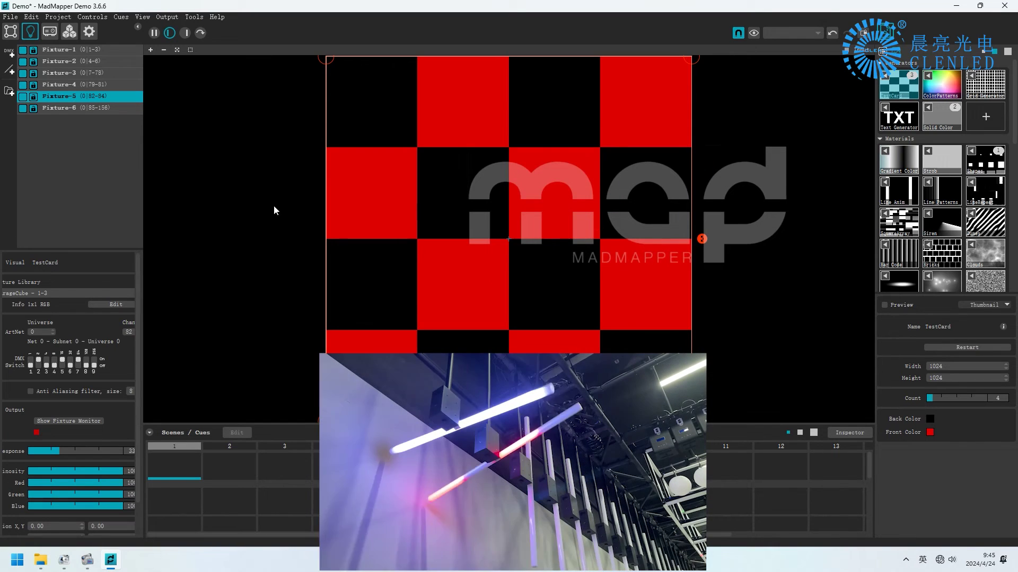
pyautogui.click(84, 109)
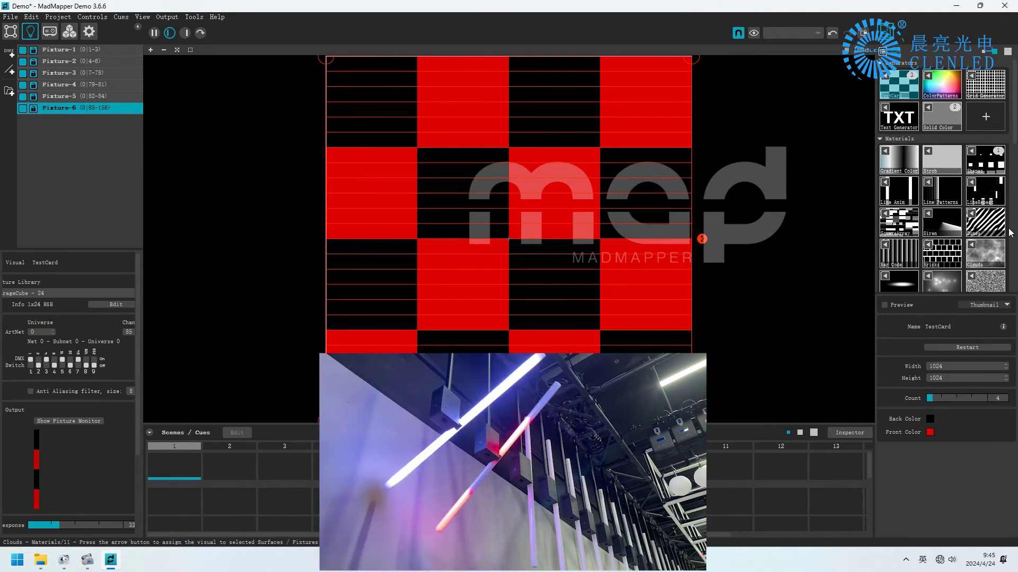
pyautogui.moveTo(985, 160); pyautogui.dragTo(493, 249)
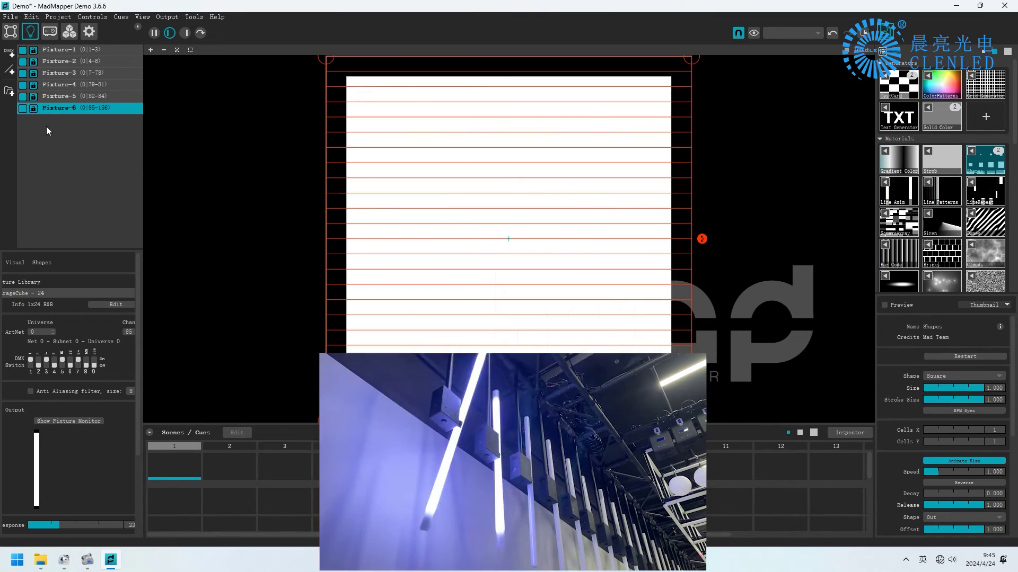
# Toggle Fixture-1 and Fixture-4 off, back on, then off again with undo
pyautogui.click(22, 84)
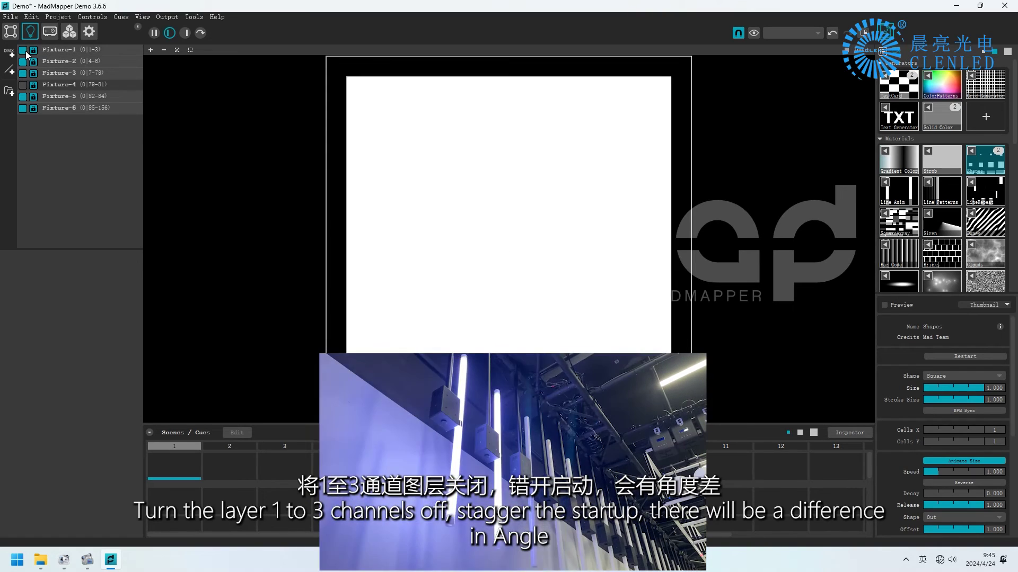
pyautogui.click(23, 51)
pyautogui.click(23, 85)
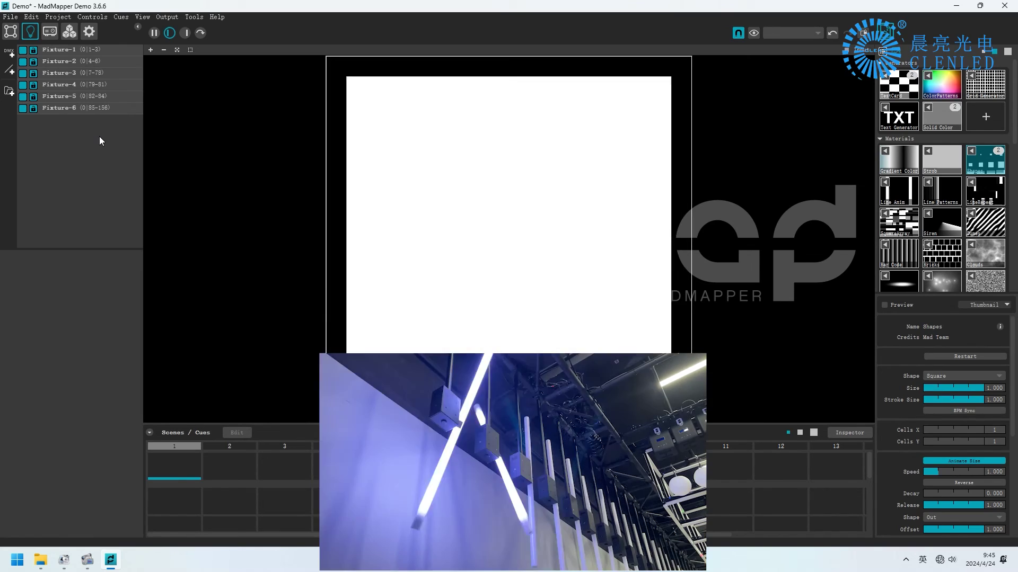
pyautogui.hotkey('ctrl', 'z')
pyautogui.hotkey('ctrl', 'z')
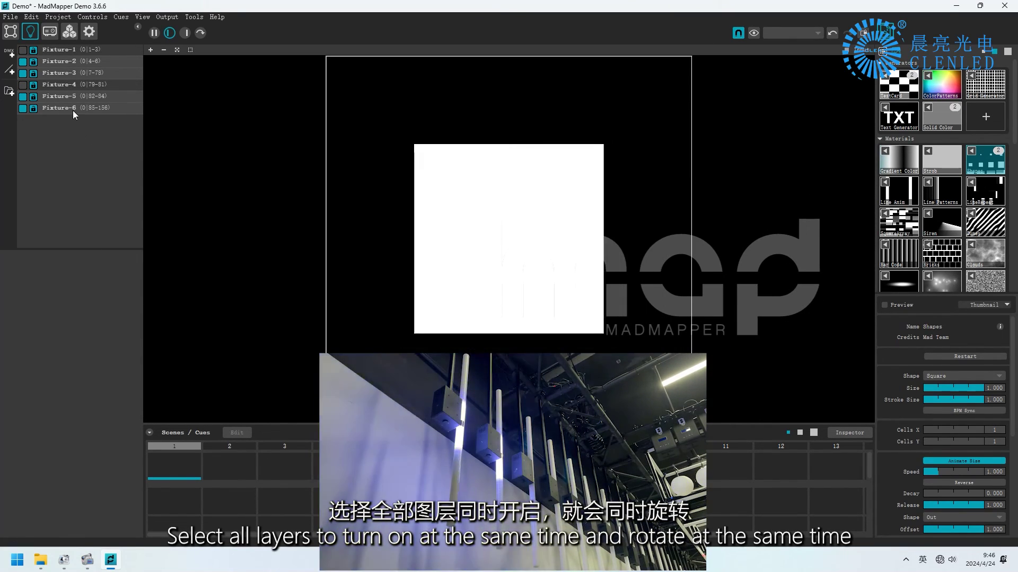
# Select Fixture-1 through Fixture-6 to enable them together, then clear the selection
pyautogui.click(57, 50)
pyautogui.keyDown('shift'); pyautogui.click(57, 109); pyautogui.keyUp('shift')
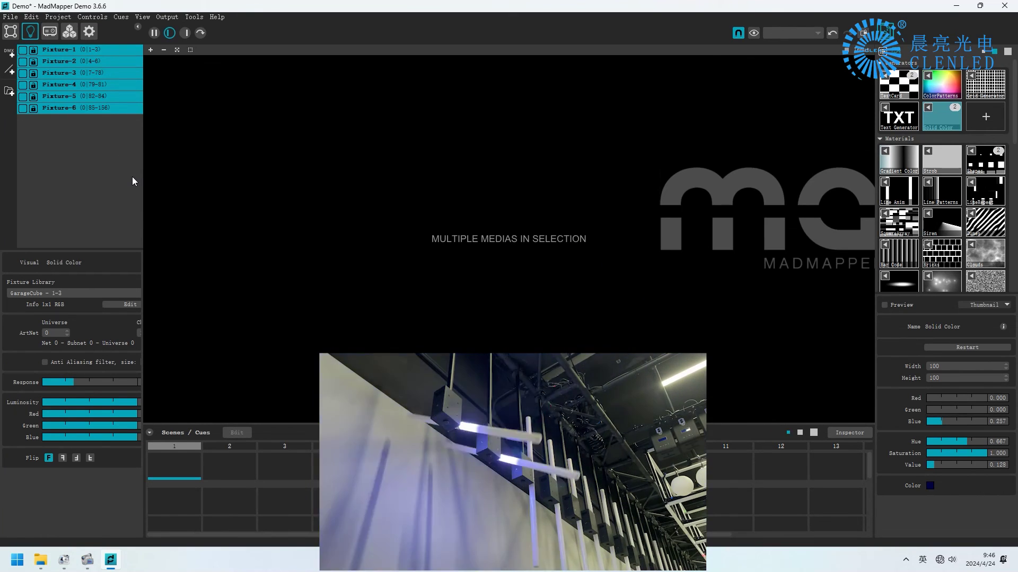
pyautogui.click(132, 176)
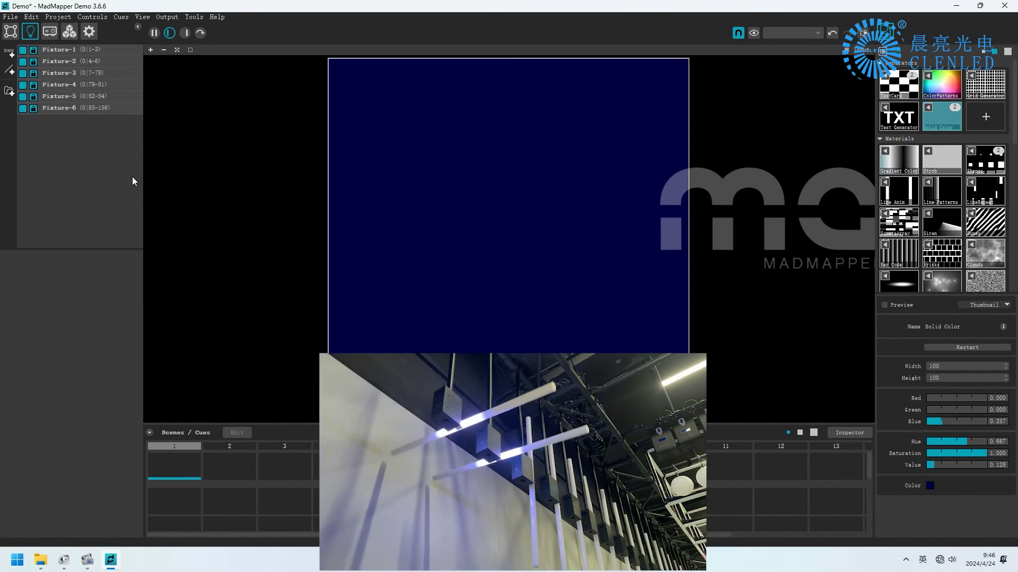